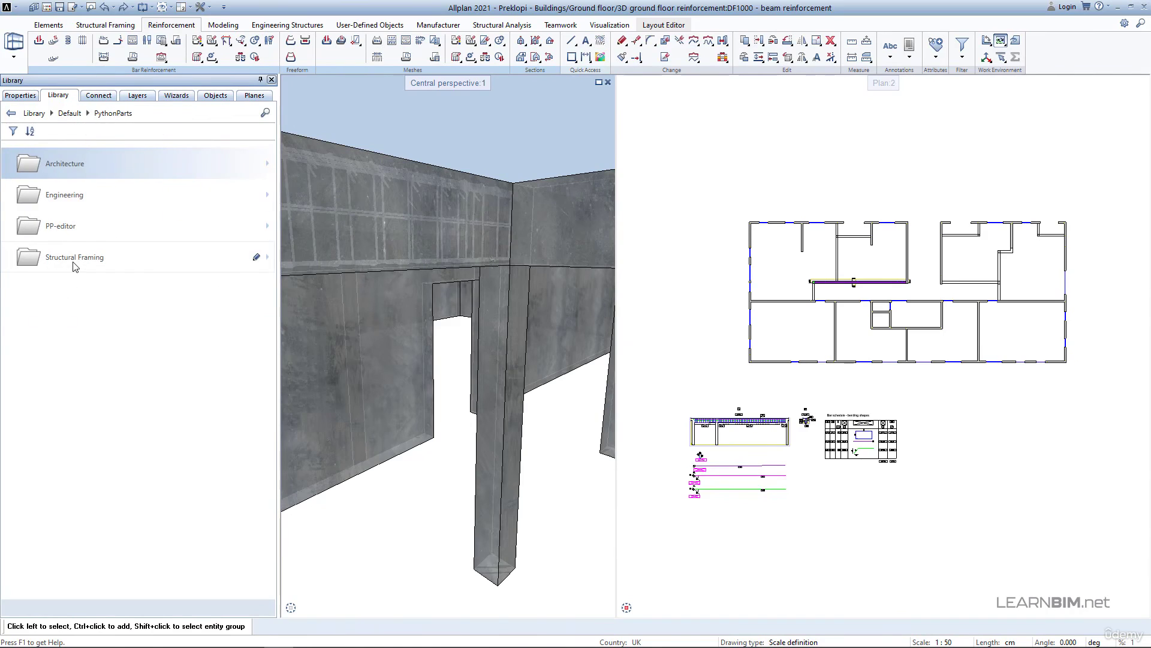
# Step: Look through the Architecture, Engineering, PP-editor and Structural Framing folders of the PythonParts library
pyautogui.click(67, 168)
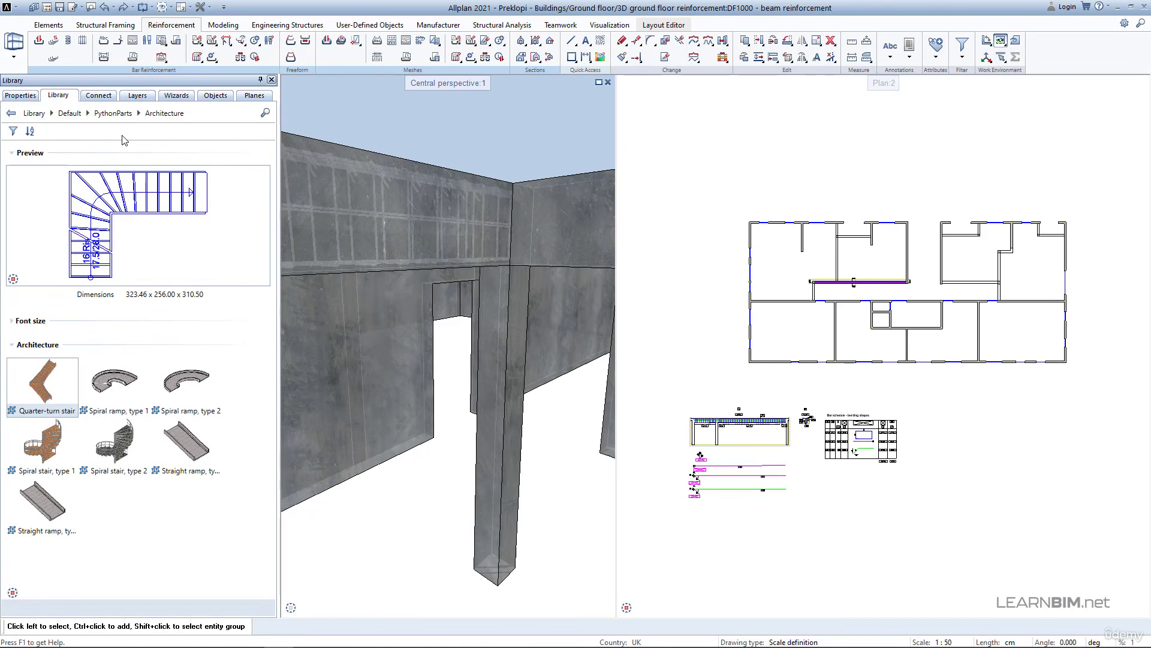
pyautogui.click(113, 113)
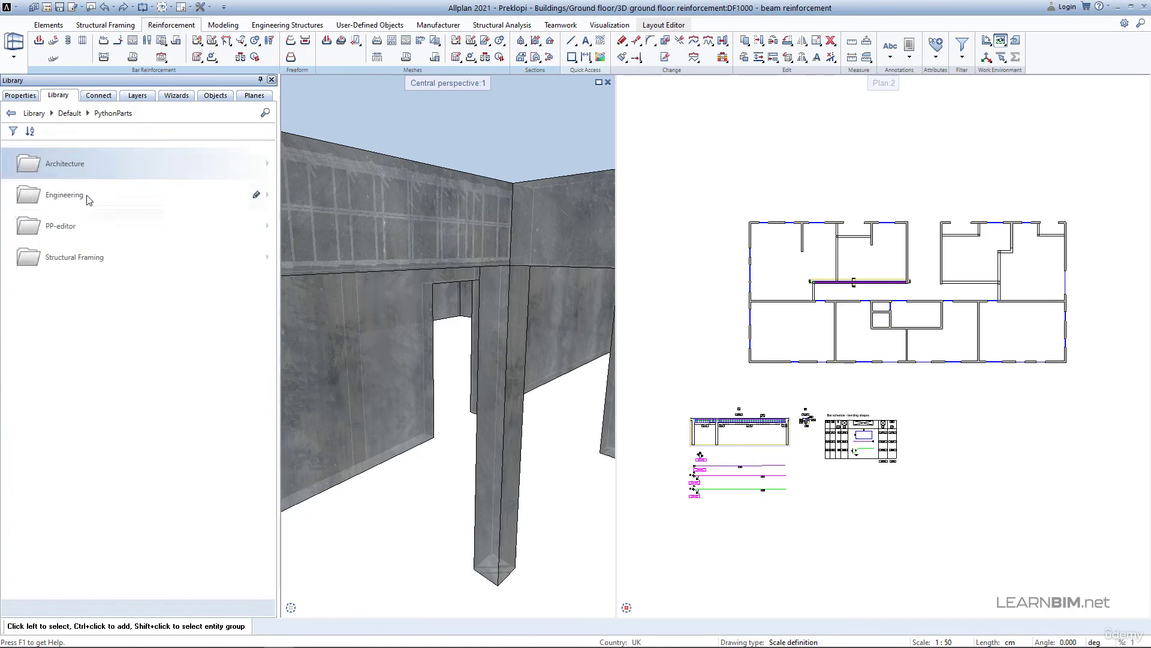
pyautogui.click(89, 194)
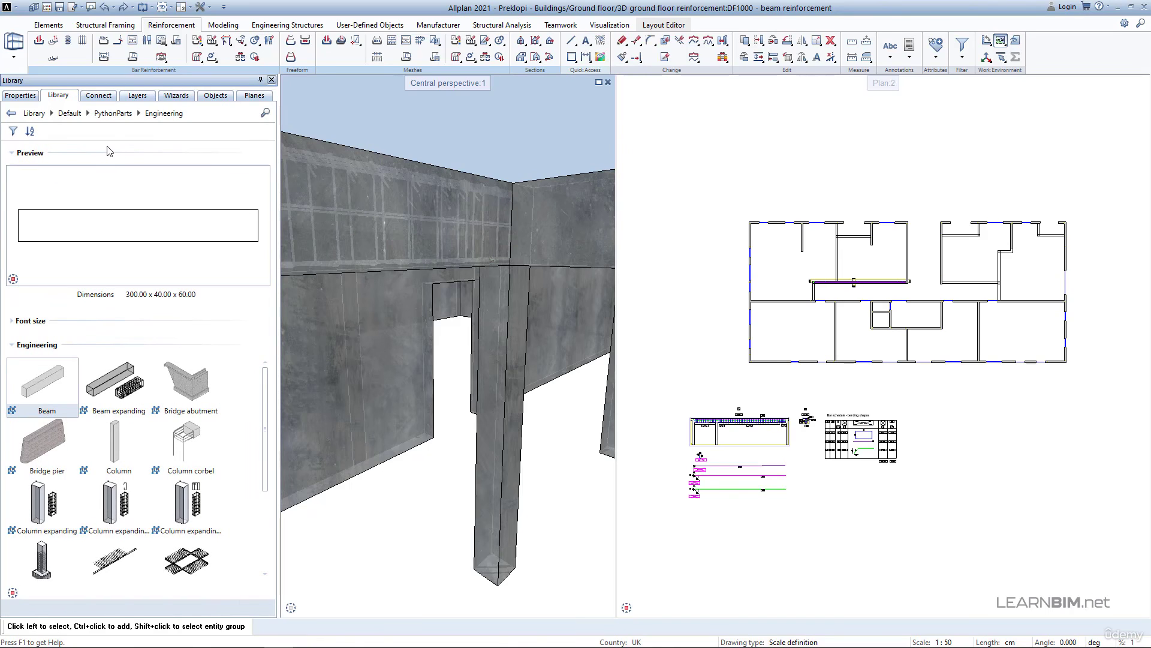
pyautogui.click(113, 113)
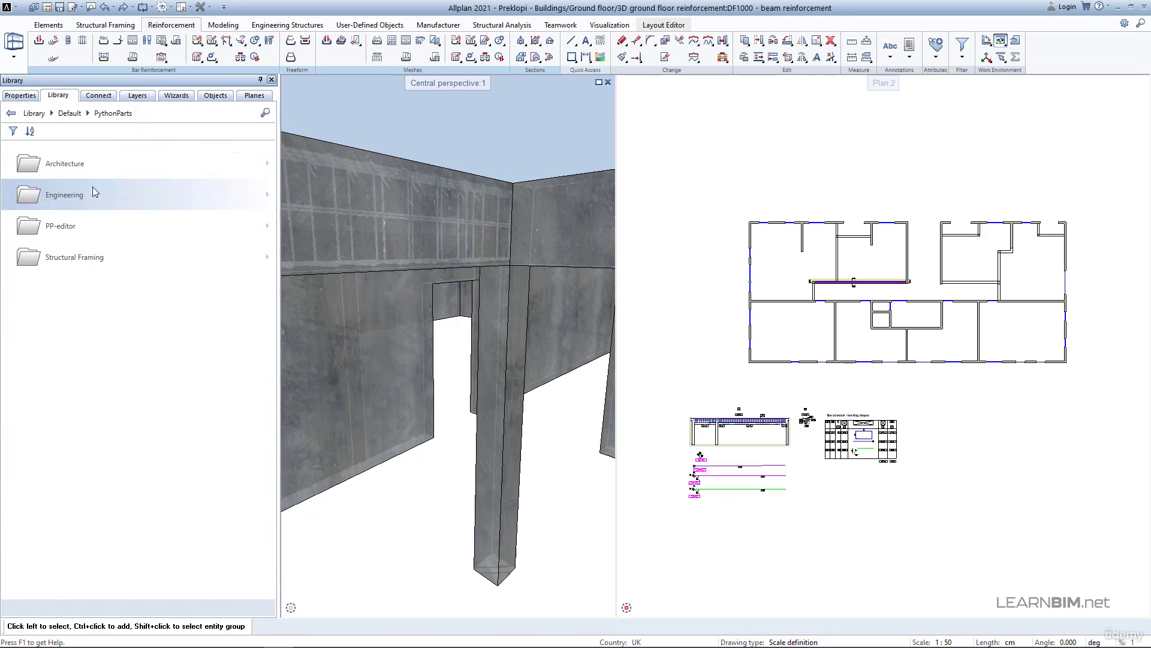
pyautogui.click(80, 226)
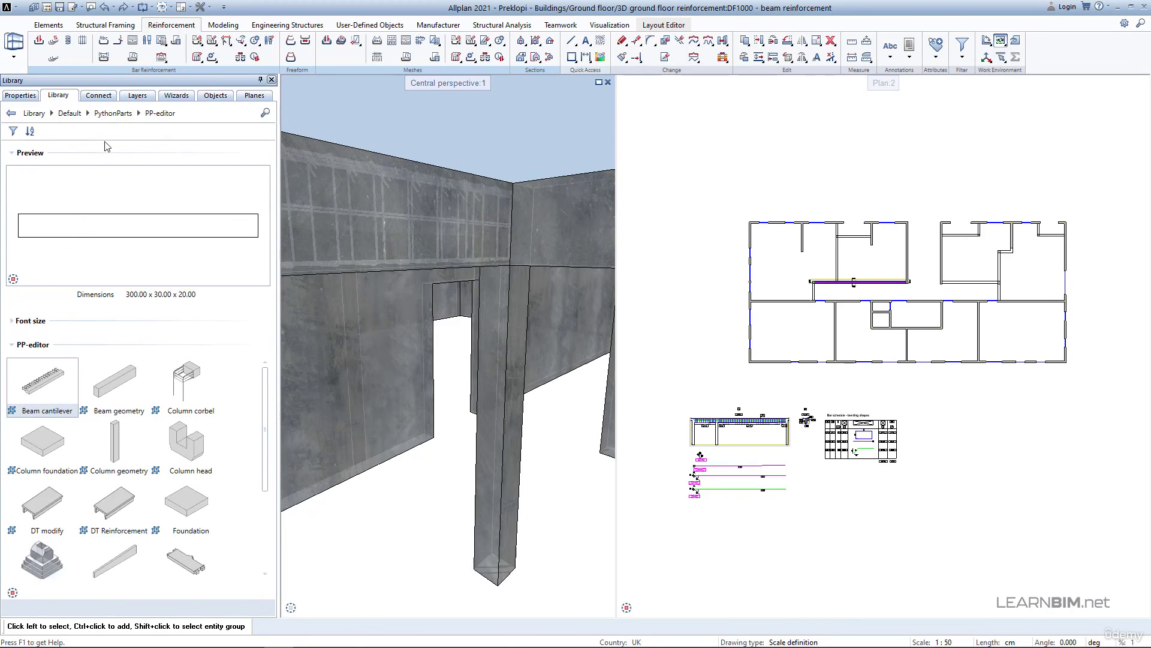
pyautogui.click(113, 114)
pyautogui.click(74, 258)
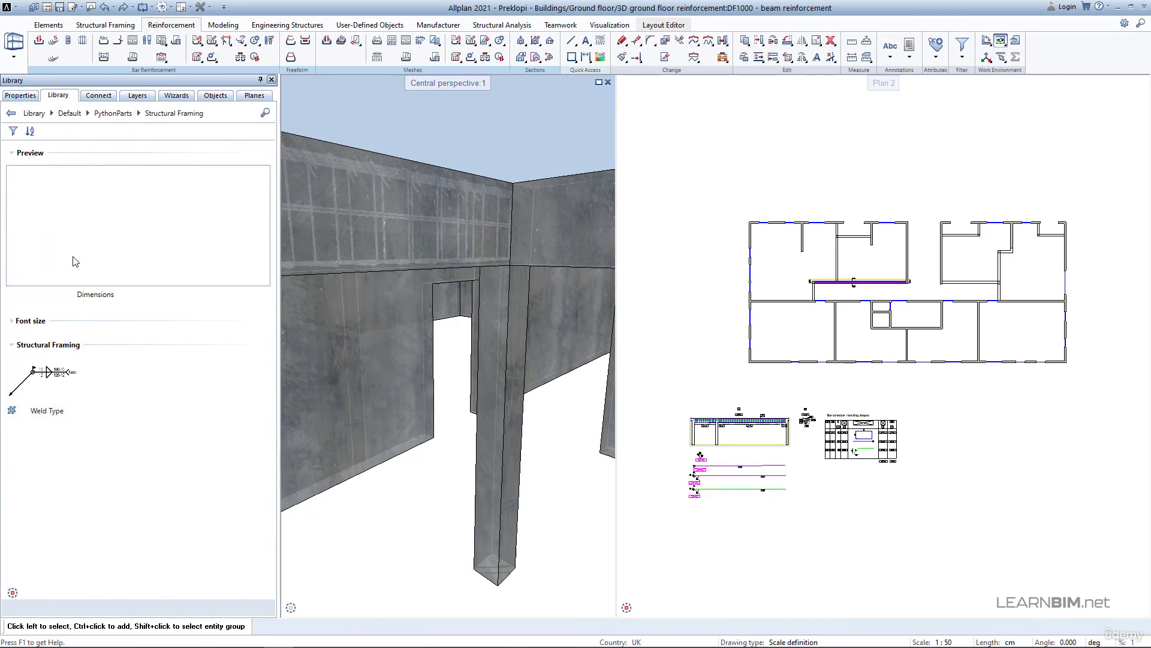
pyautogui.click(120, 116)
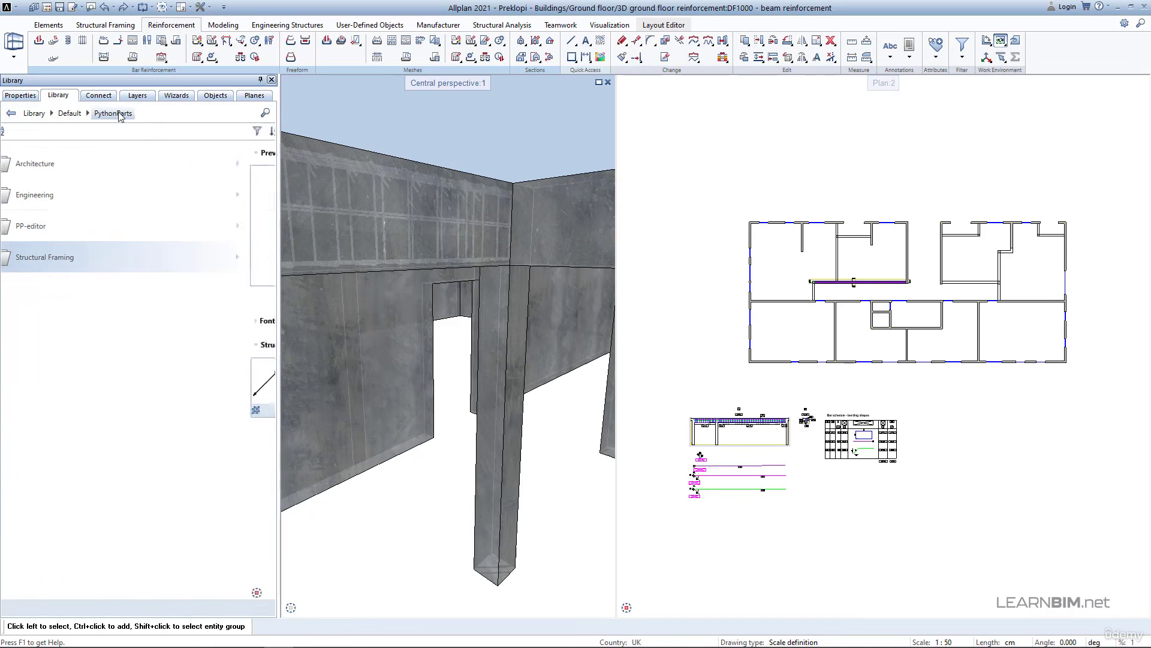
# Step: Start the first Column expanding PythonPart from the Engineering folder of the library
pyautogui.click(80, 196)
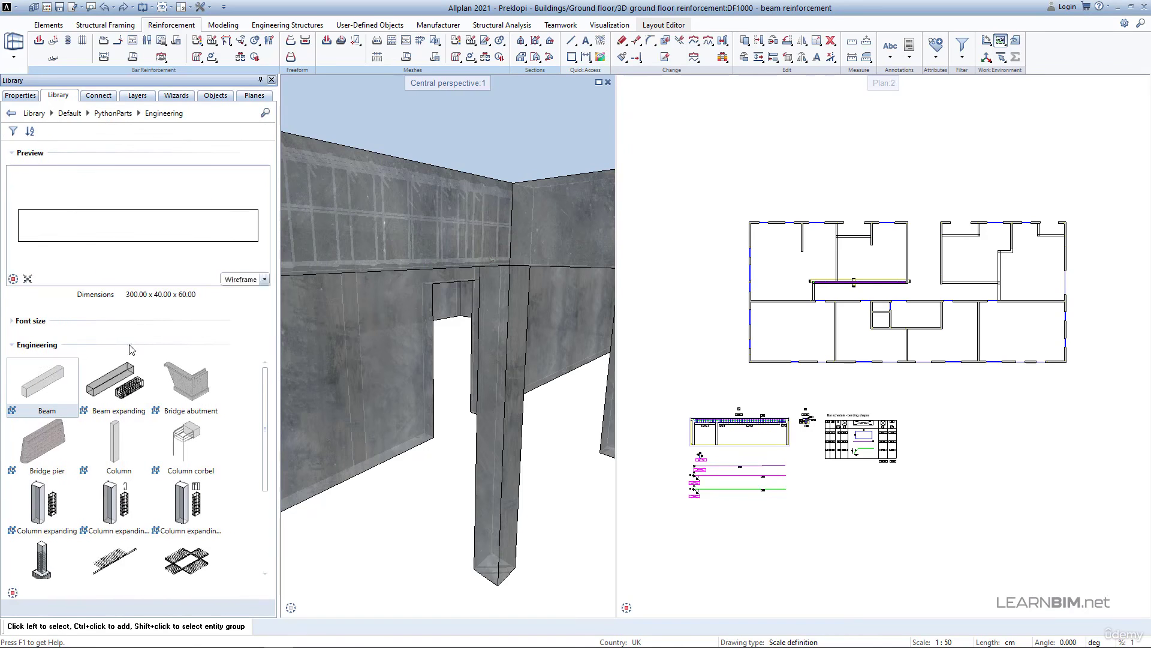
pyautogui.scroll(-3, 252, 419)
pyautogui.scroll(3, 255, 418)
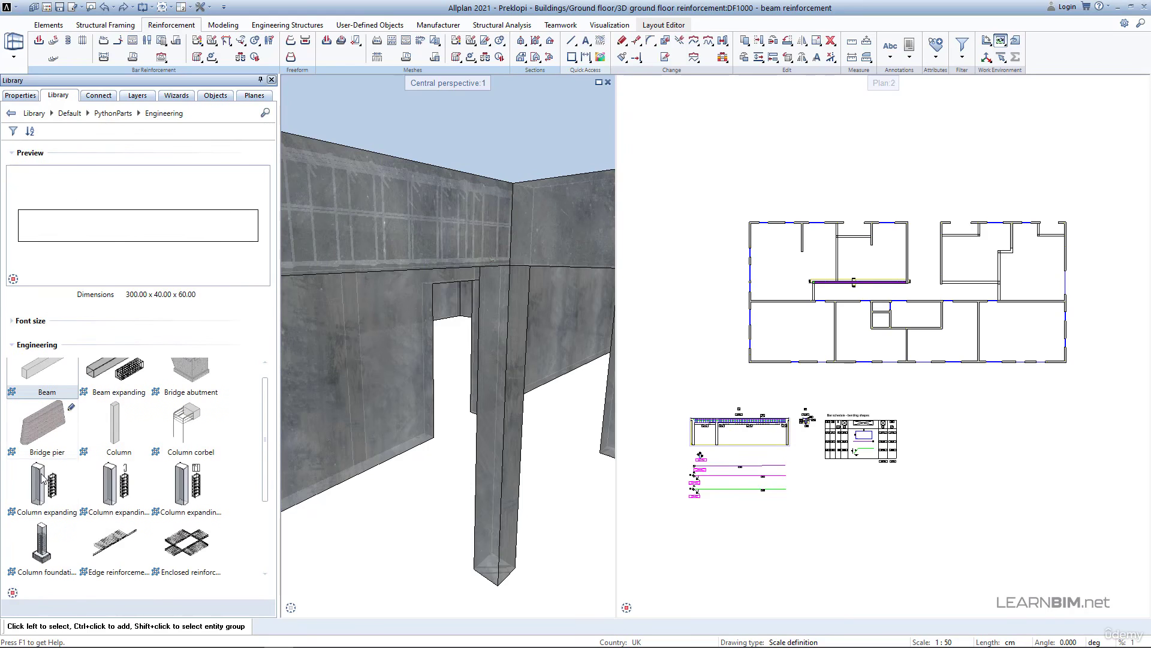
pyautogui.click(40, 495)
pyautogui.doubleClick(40, 495)
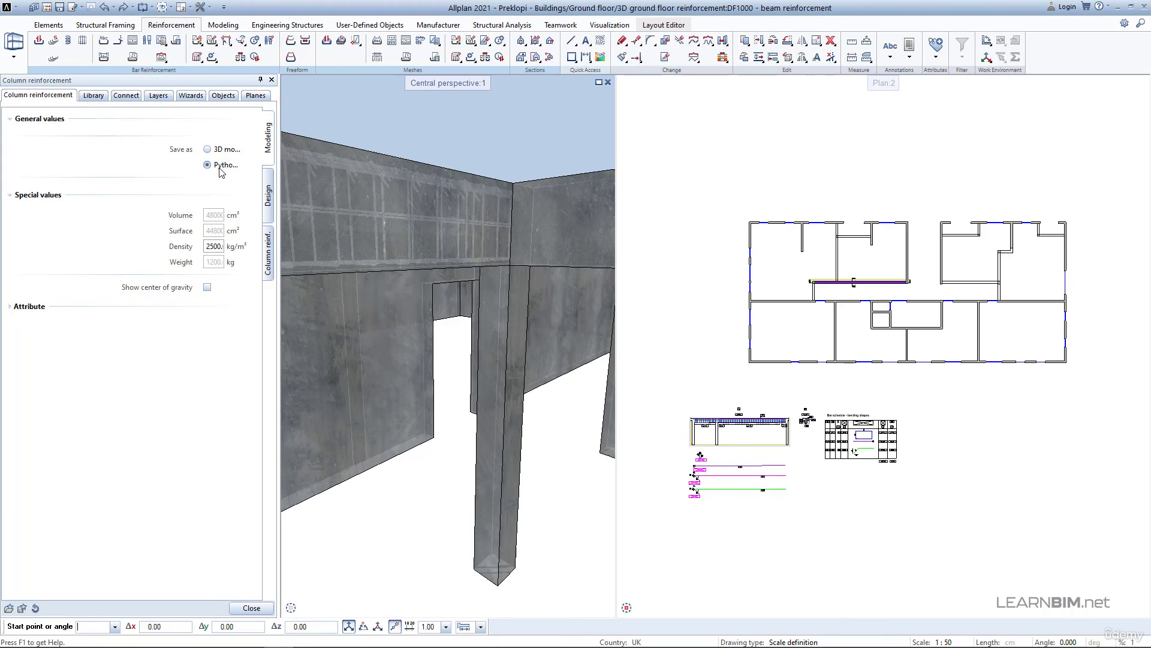
# Step: Review the column part's density, IFC attributes and design format settings
pyautogui.click(223, 247)
pyautogui.click(10, 307)
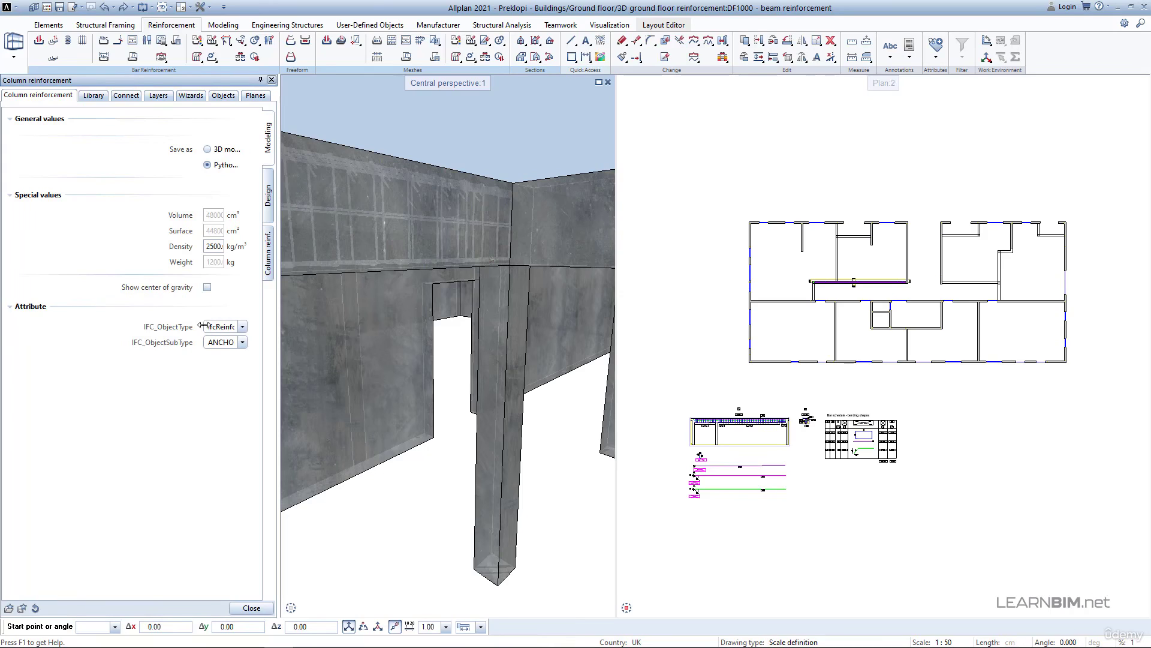
pyautogui.click(272, 205)
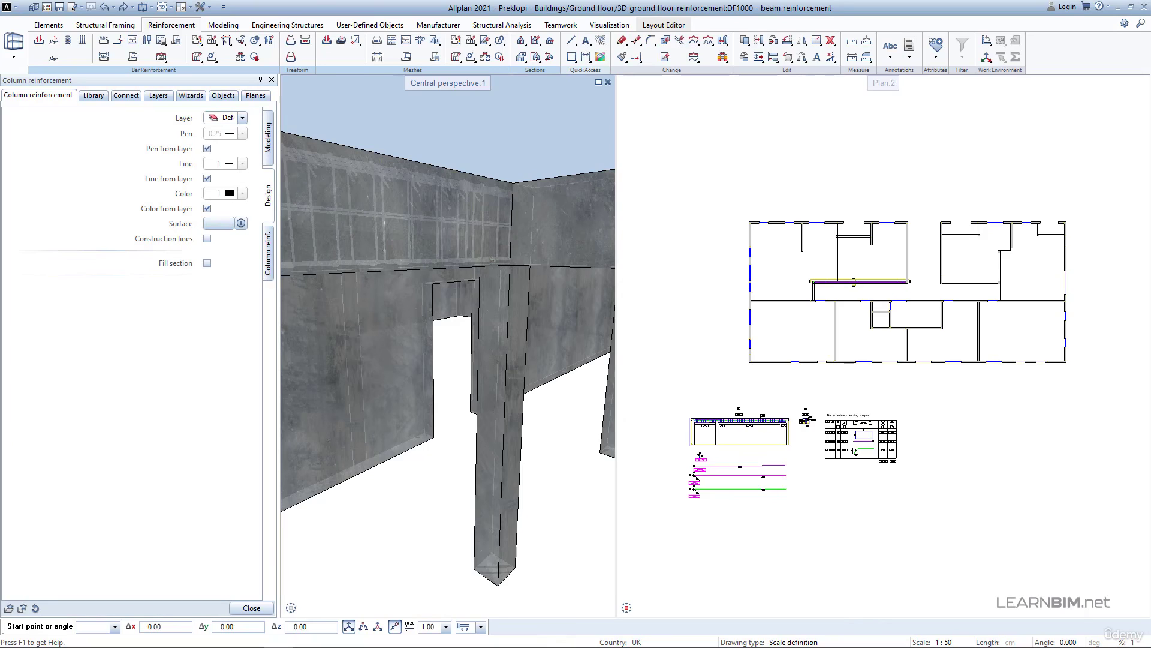
# Step: Set the spacing of stirrup area I to 10 cm and its front, back, left and right concrete covers to 3 cm
pyautogui.click(269, 265)
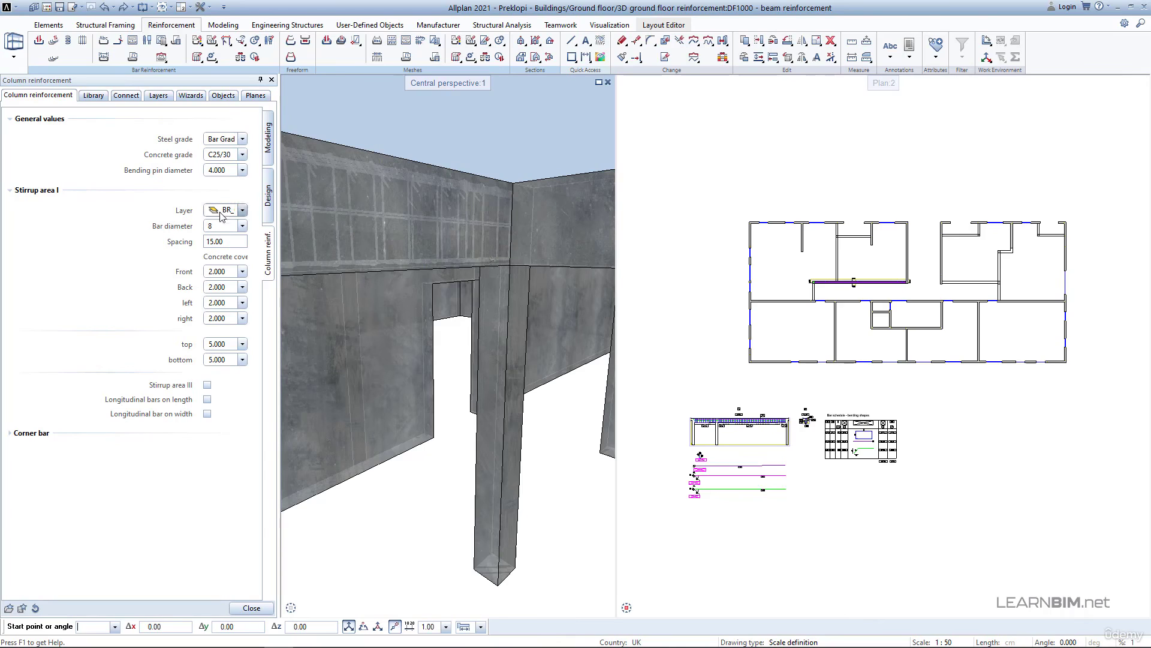
pyautogui.click(221, 240)
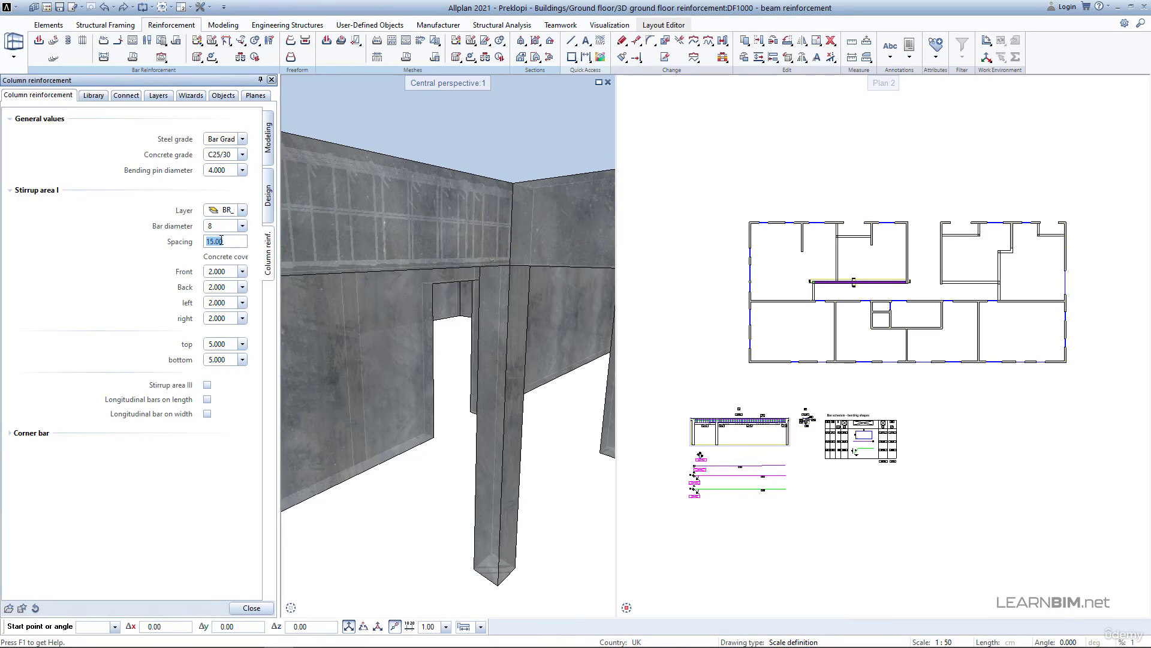
pyautogui.write('10')
pyautogui.click(227, 274)
pyautogui.write('3')
pyautogui.press('Tab')
pyautogui.write('3')
pyautogui.press('Return')
pyautogui.press('Tab')
pyautogui.write('3')
pyautogui.press('Tab')
pyautogui.write('3')
pyautogui.press('Return')
# Step: Set the top and bottom concrete covers of stirrup area I to 3 cm
pyautogui.click(228, 339)
pyautogui.write('3')
pyautogui.click(226, 358)
pyautogui.write('3')
pyautogui.press('Return')
# Step: Enable stirrup area III and set the spacing to 15 cm in area II and 10 cm in area III
pyautogui.click(207, 386)
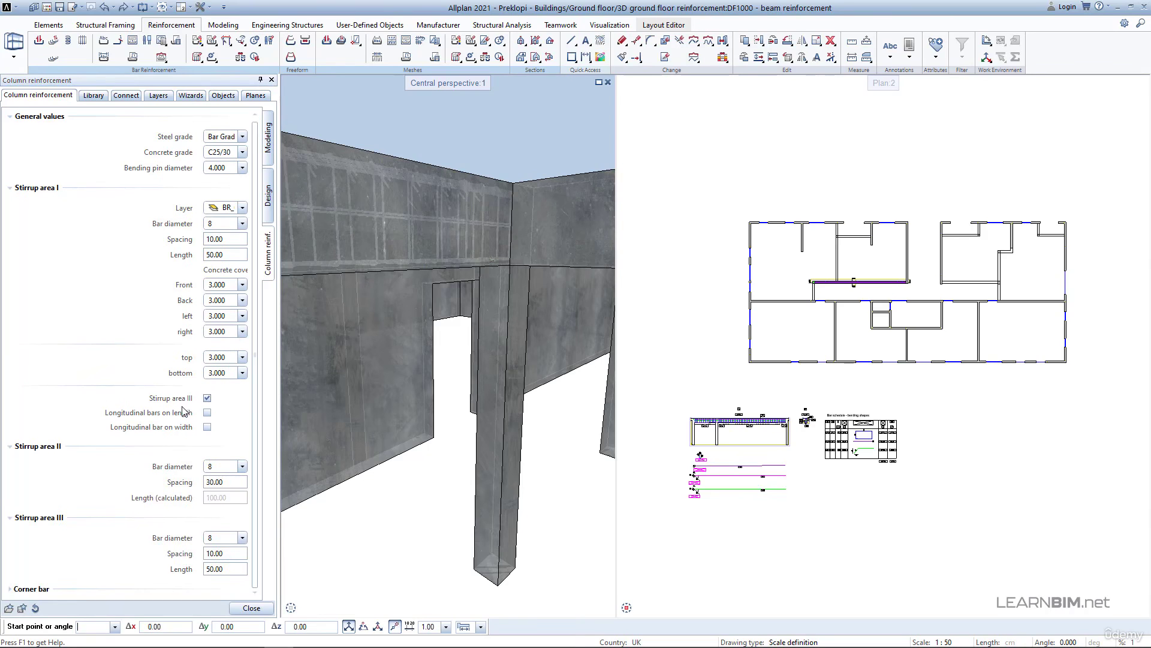
pyautogui.click(214, 482)
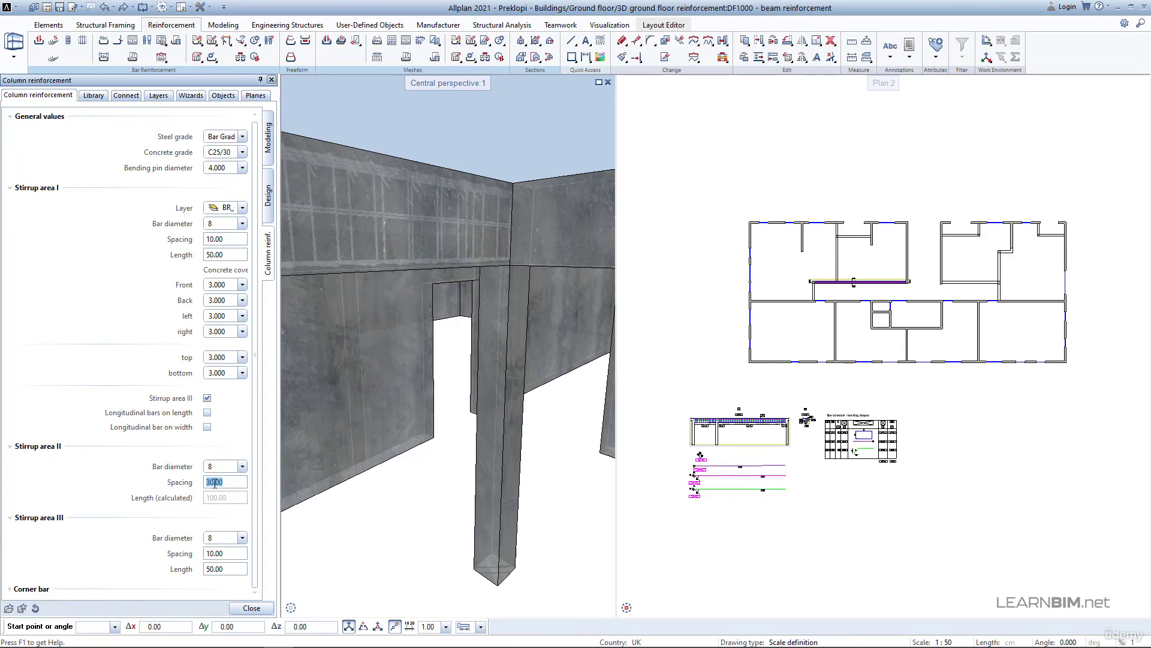
pyautogui.write('15')
pyautogui.press('Return')
pyautogui.click(214, 549)
pyautogui.write('10')
pyautogui.press('Return')
# Step: Give the corner bars an overlap of 40 cm and a bottom concrete cover of 3 cm
pyautogui.click(9, 589)
pyautogui.scroll(-3, 106, 509)
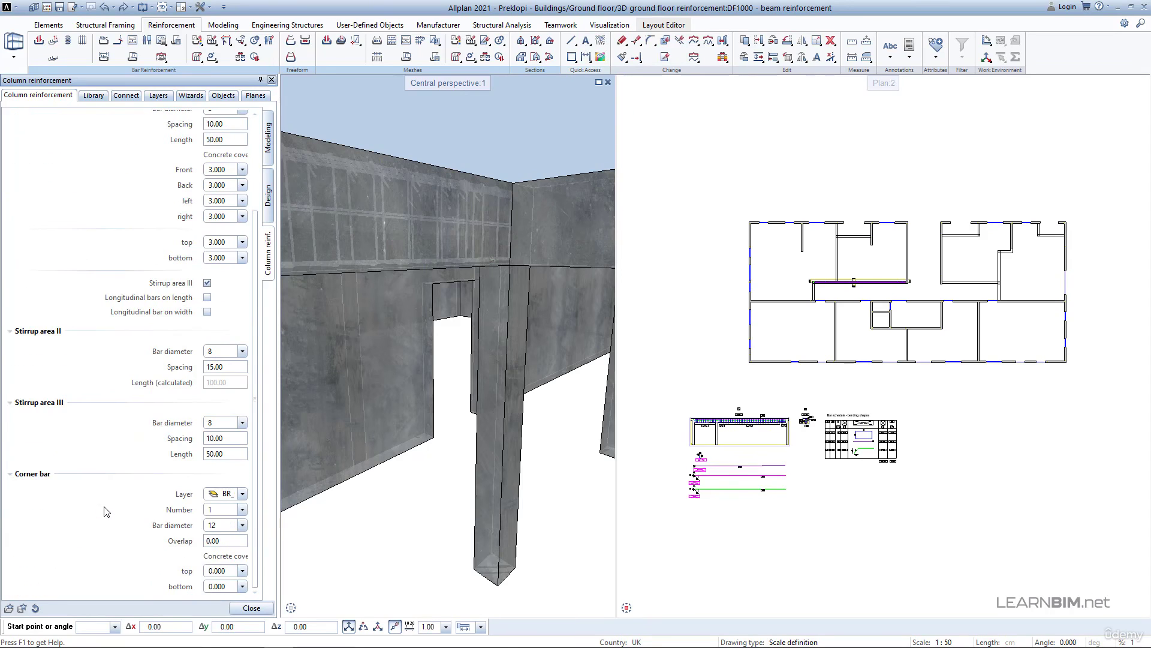
pyautogui.click(242, 526)
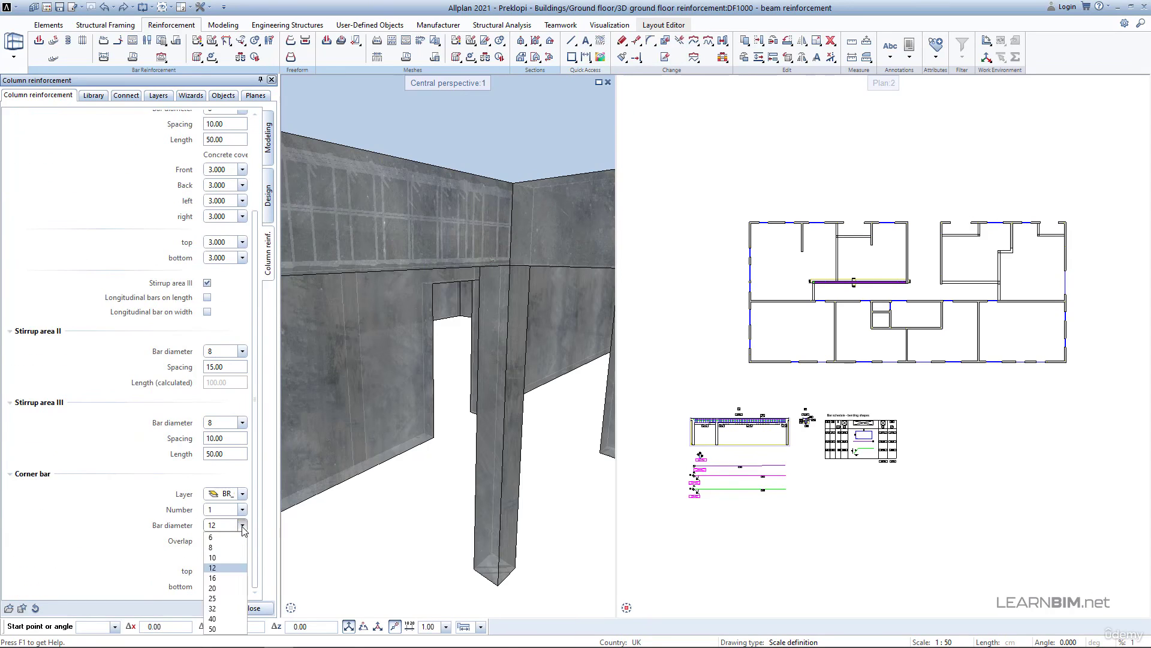
pyautogui.click(242, 526)
pyautogui.click(228, 541)
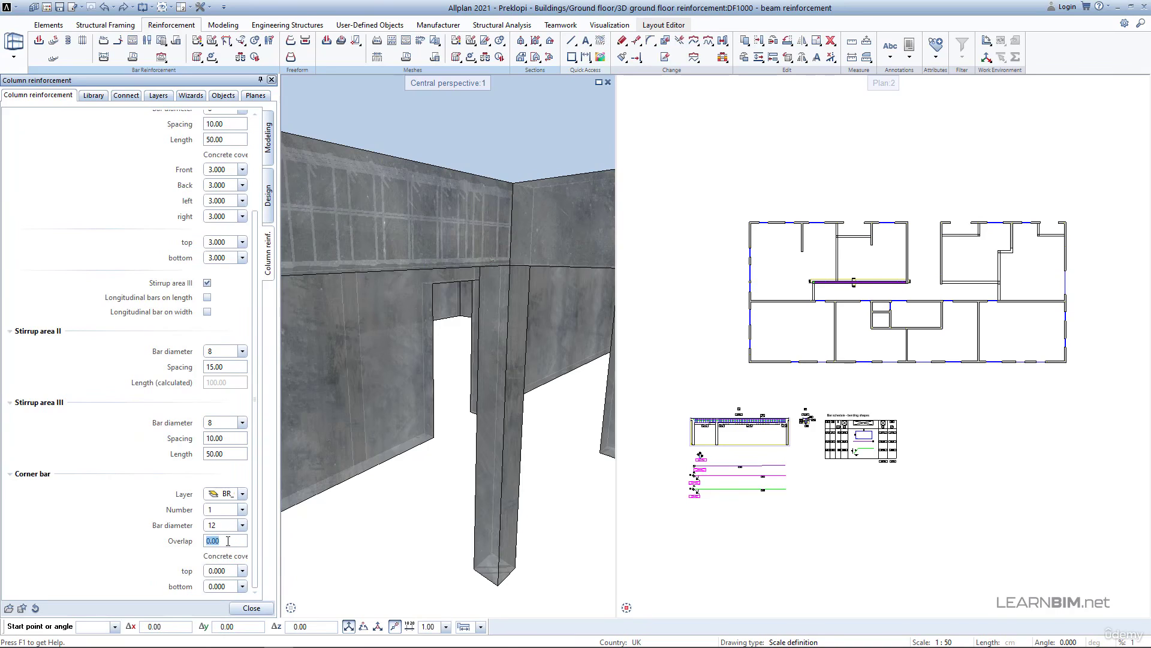
pyautogui.write('40')
pyautogui.press('Return')
pyautogui.click(220, 586)
pyautogui.write('3')
pyautogui.press('Return')
# Step: Place the reinforcement cage on the column in plan and fit its ends to the column's base and the beam's underside
pyautogui.scroll(10, 823, 282)
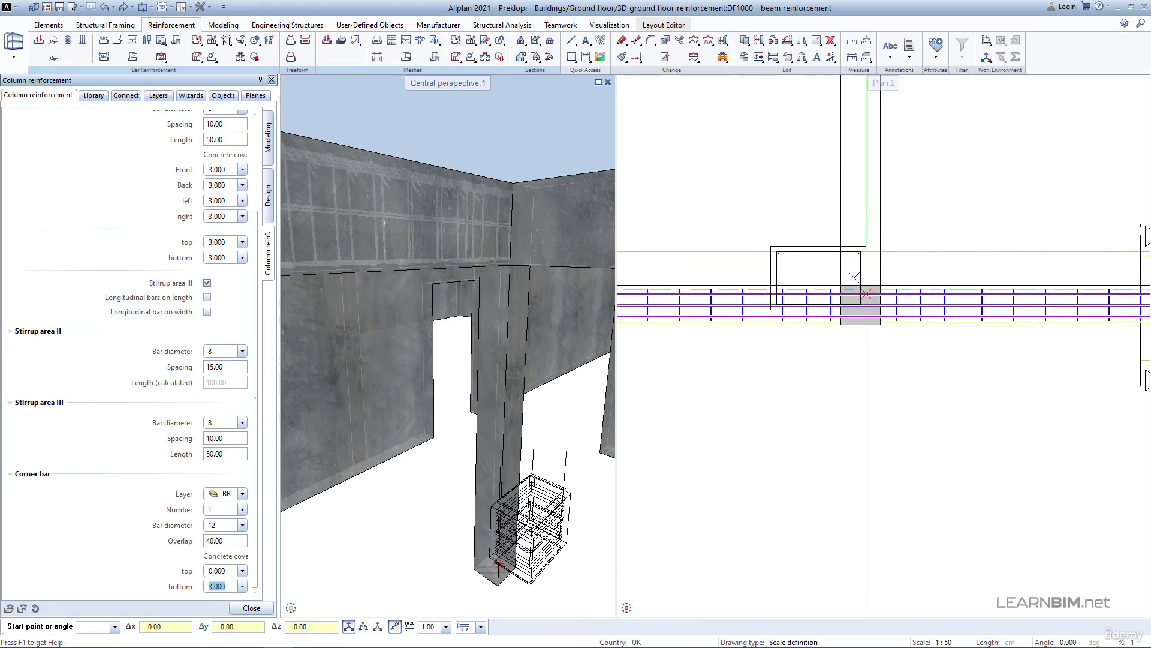
pyautogui.click(864, 286)
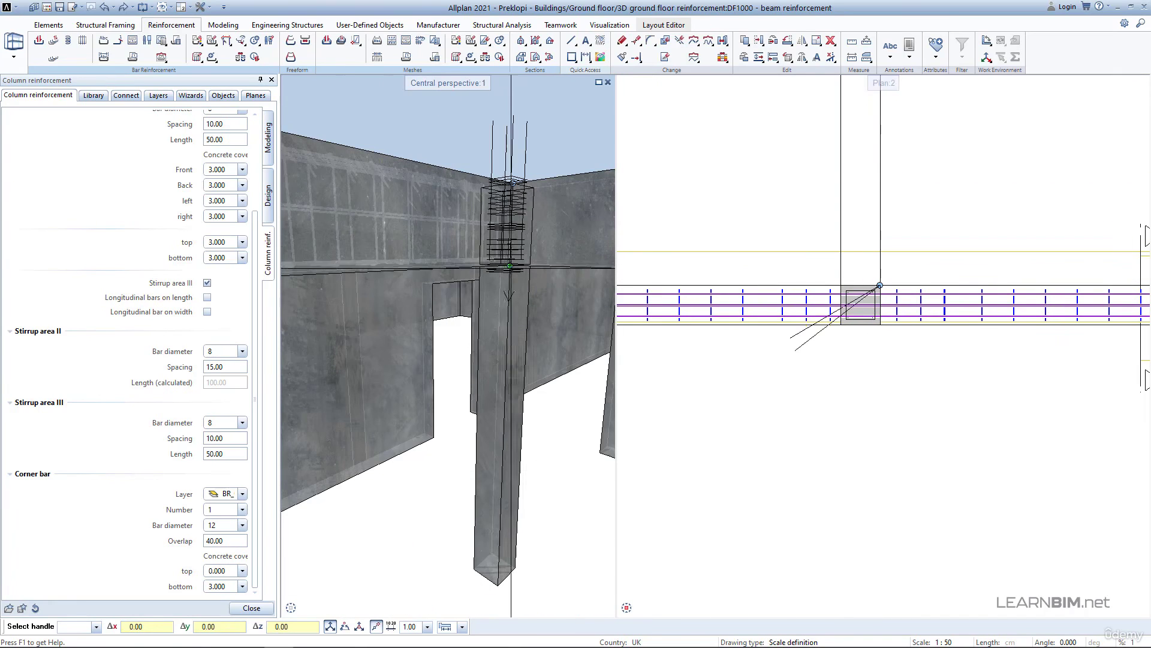
pyautogui.click(491, 552)
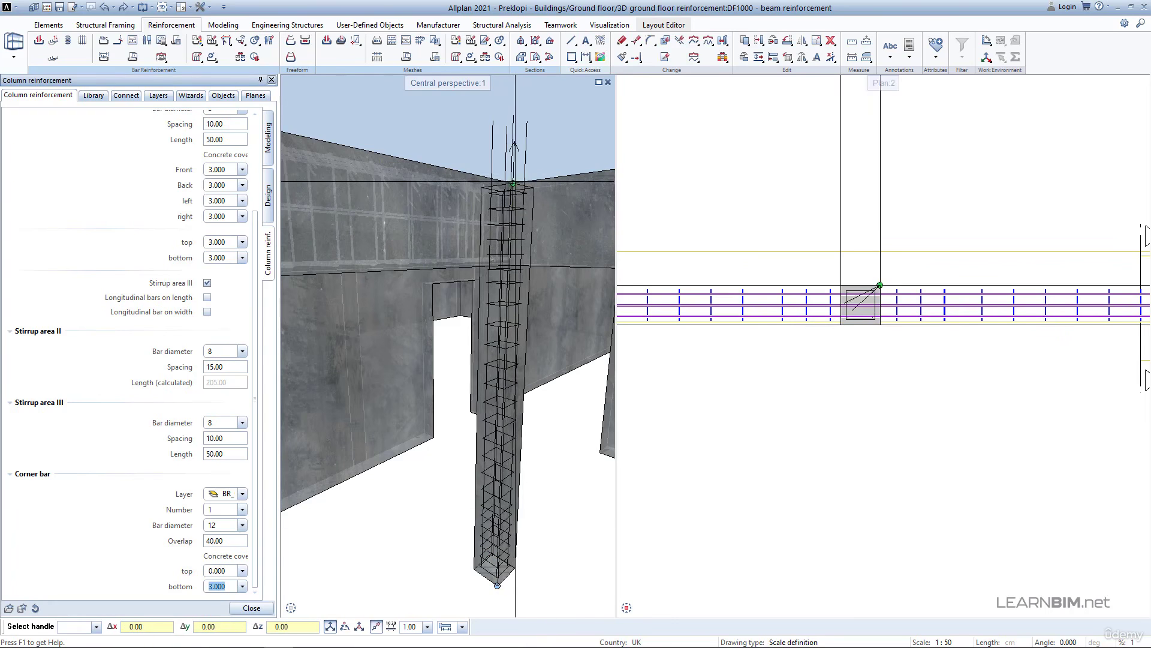
pyautogui.click(513, 183)
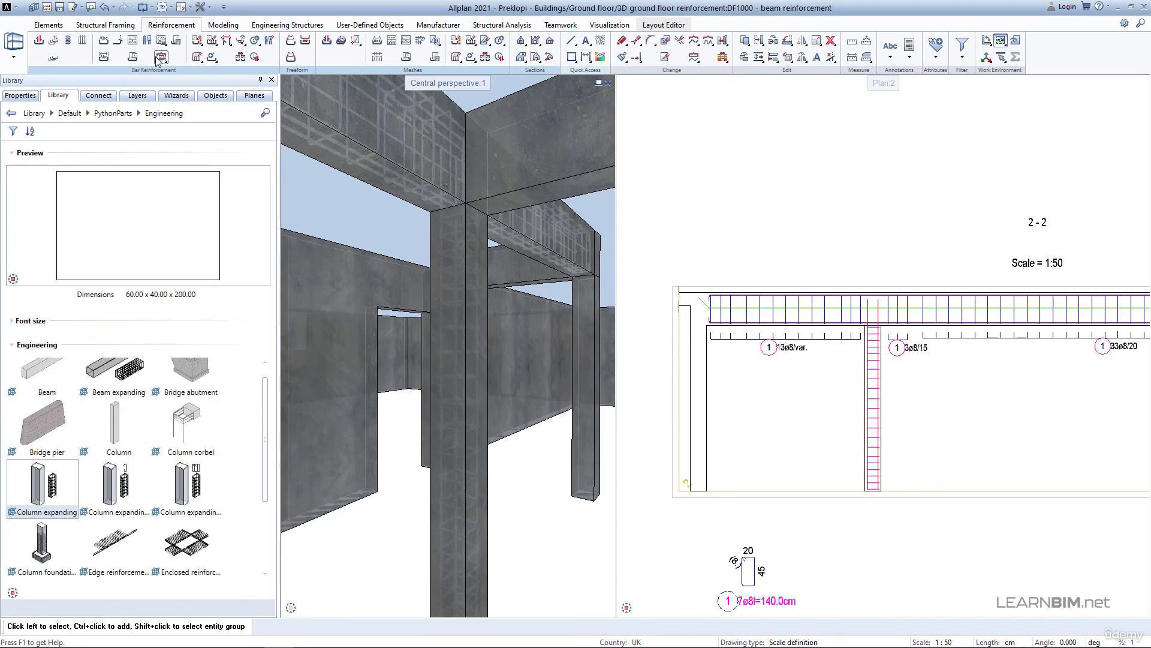
# Step: Create a partial schema of the column's vertical 12 mm bar and place it beside section 2-2
pyautogui.click(132, 57)
pyautogui.click(867, 393)
pyautogui.scroll(-2, 868, 392)
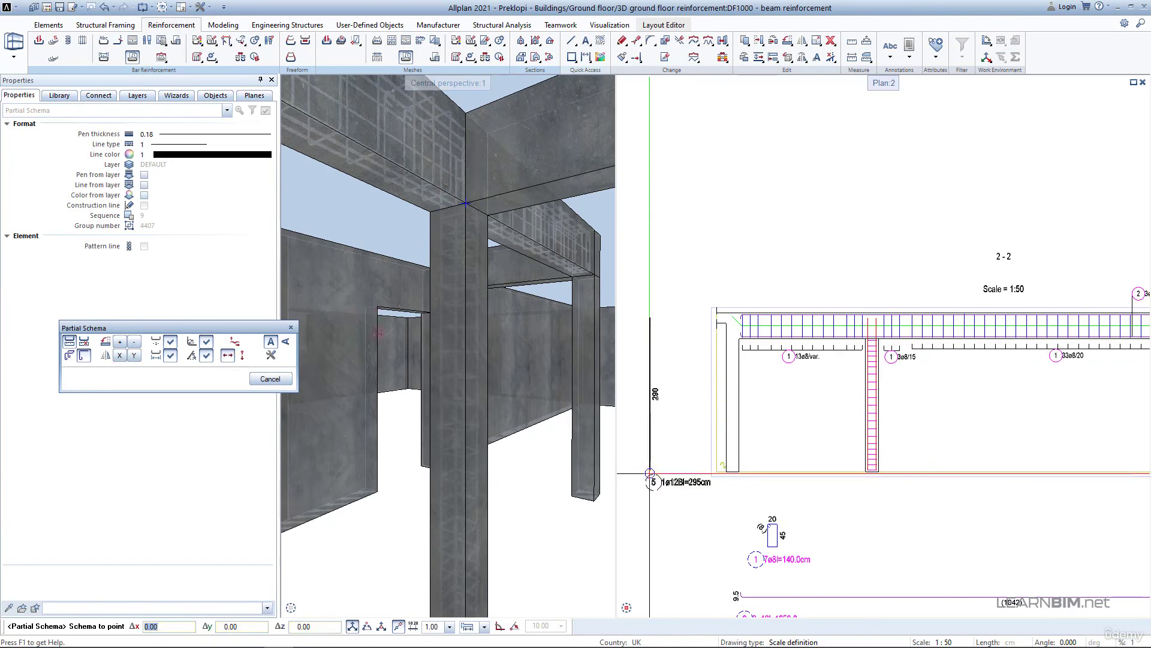
pyautogui.click(650, 472)
# Step: Stretch the upper end of the column's vertical bars so that they become 330 cm long
pyautogui.moveTo(650, 472); pyautogui.dragTo(720, 481, button='middle')
pyautogui.click(636, 41)
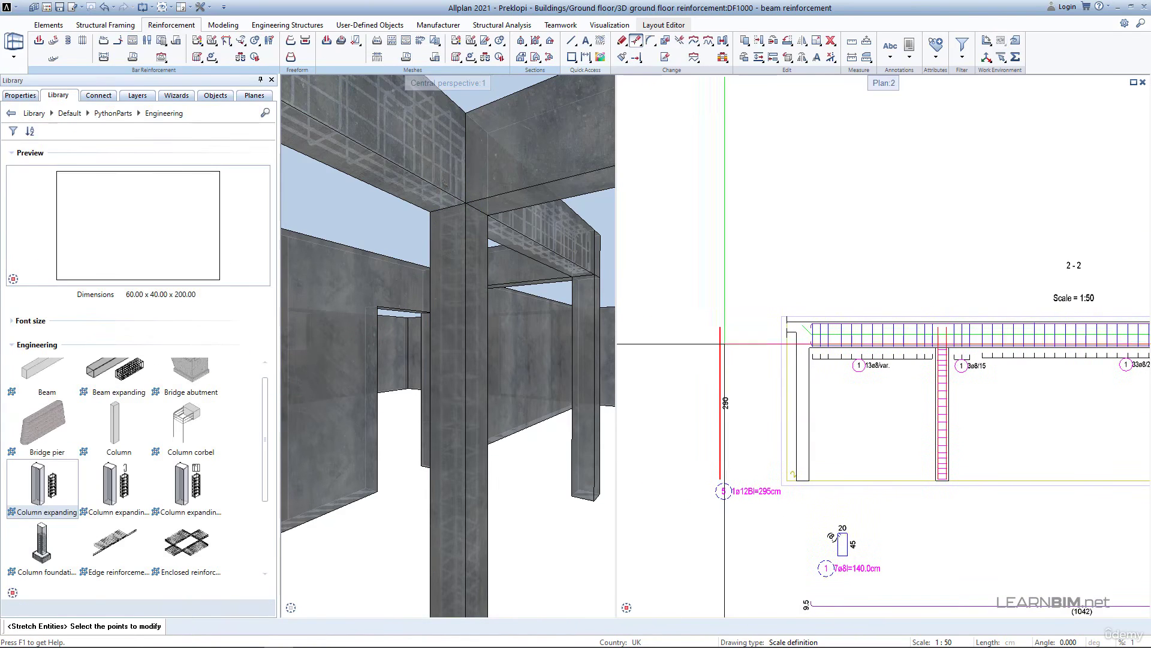
pyautogui.click(721, 327)
pyautogui.click(720, 327)
pyautogui.click(720, 305)
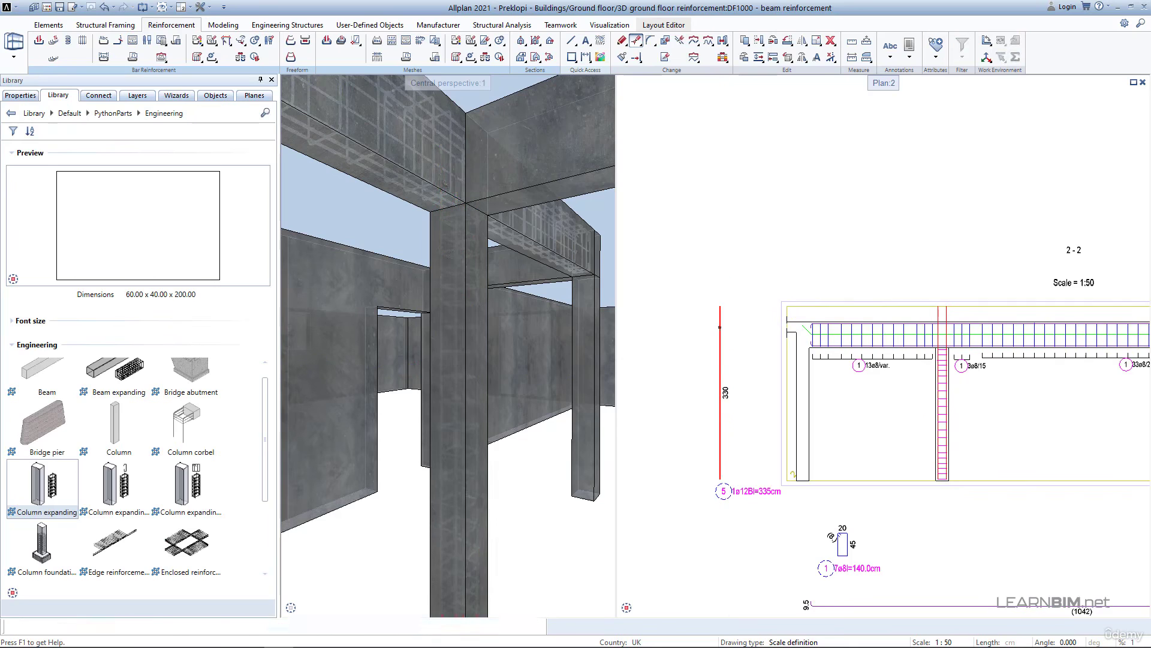
pyautogui.moveTo(471, 287); pyautogui.dragTo(481, 384, button='middle')
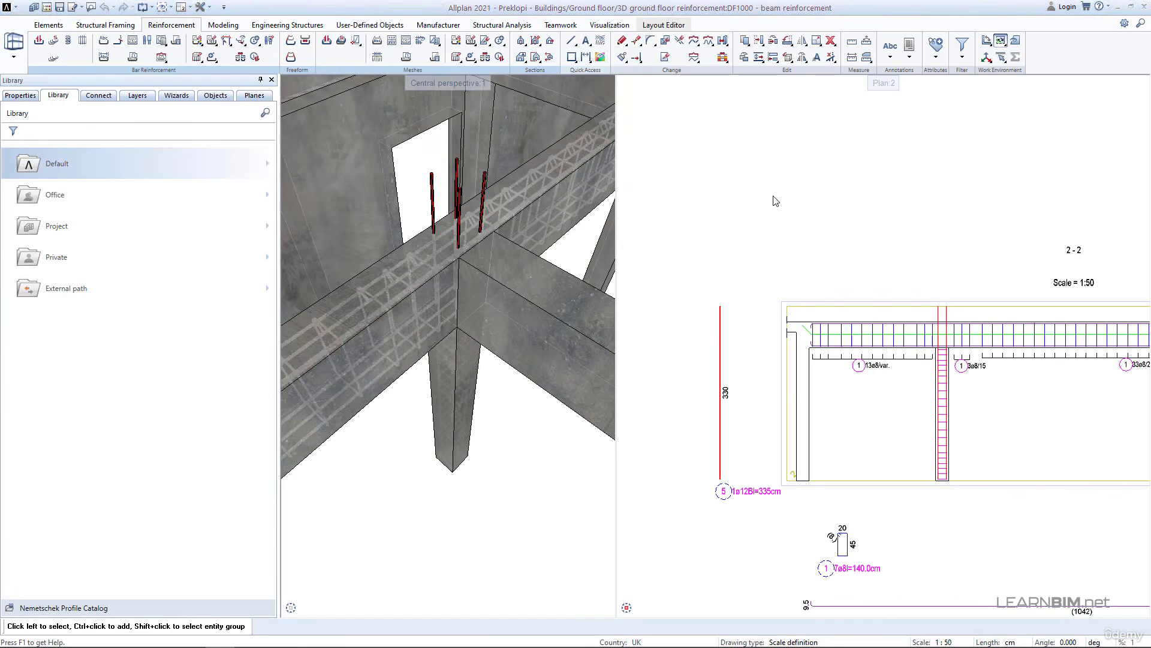
# Step: Rename drawing file 1000 in the building structure as "beam and column reinforcement"
pyautogui.doubleClick(773, 197)
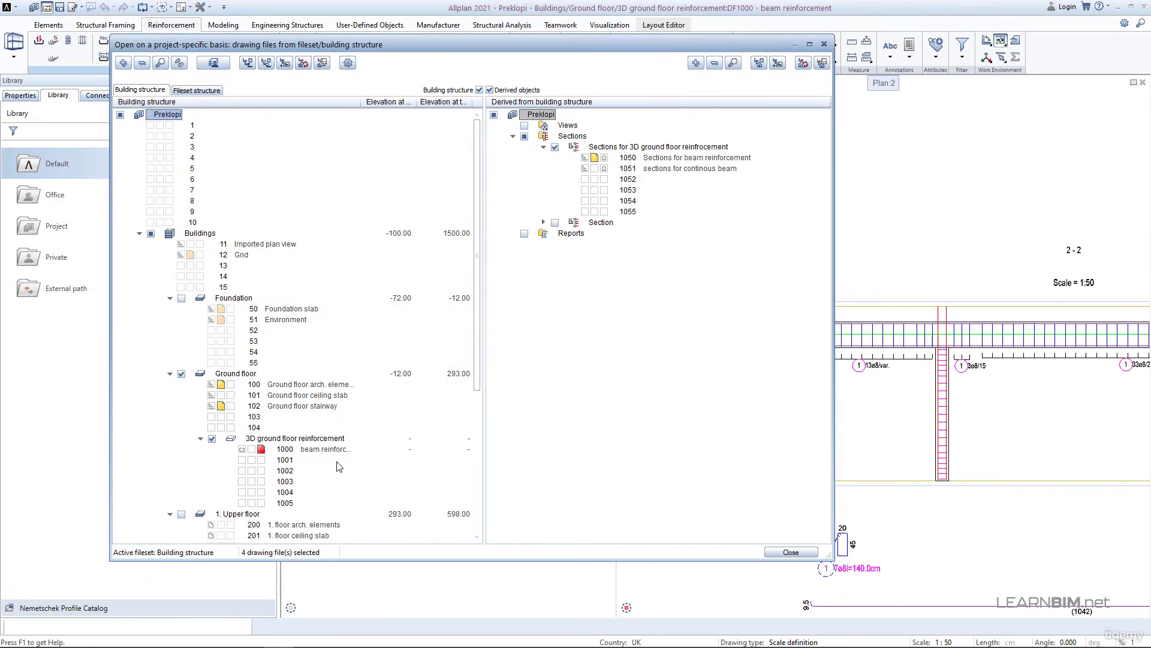
pyautogui.click(317, 453)
pyautogui.write('an')
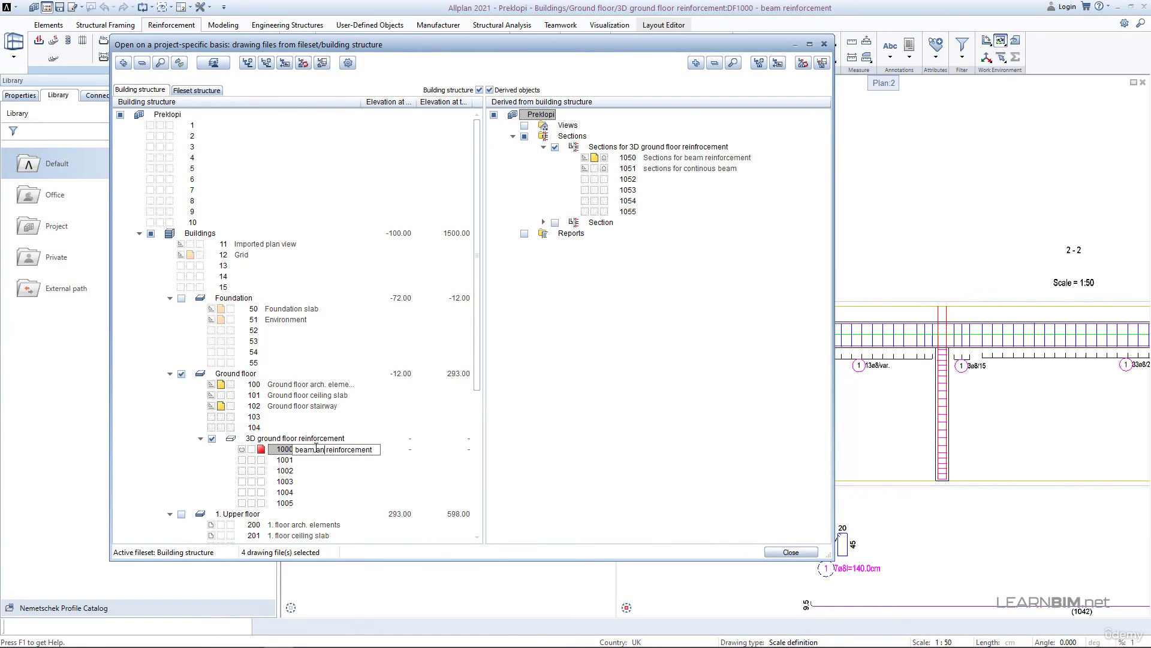
pyautogui.write('d column')
pyautogui.press('Return')
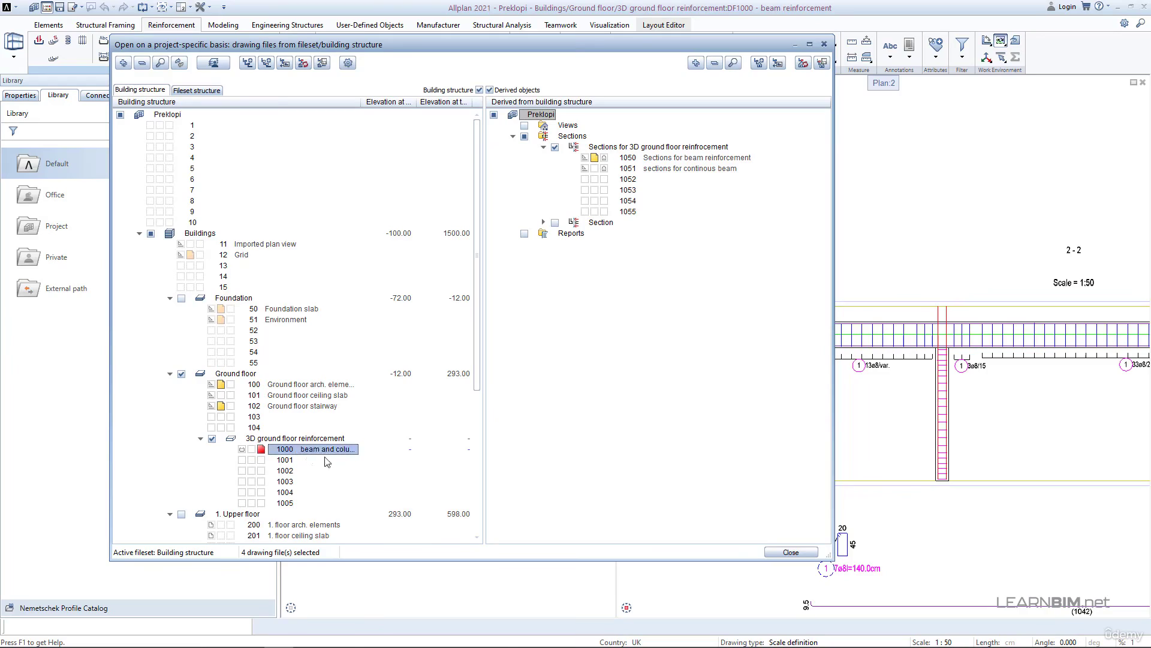
pyautogui.click(791, 552)
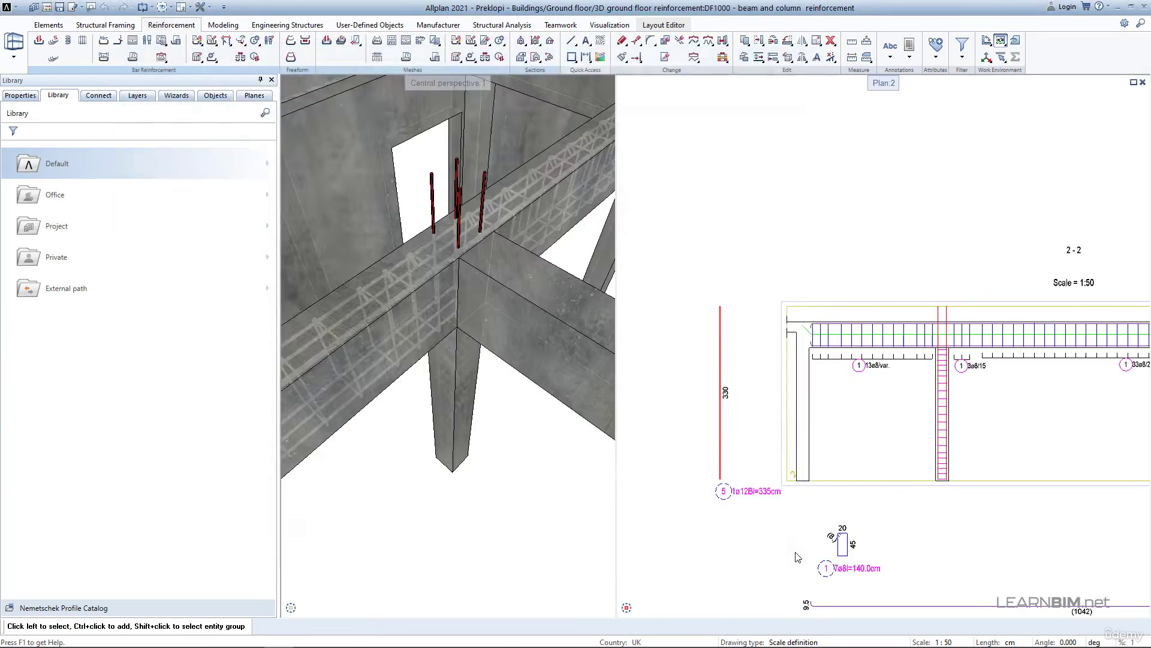